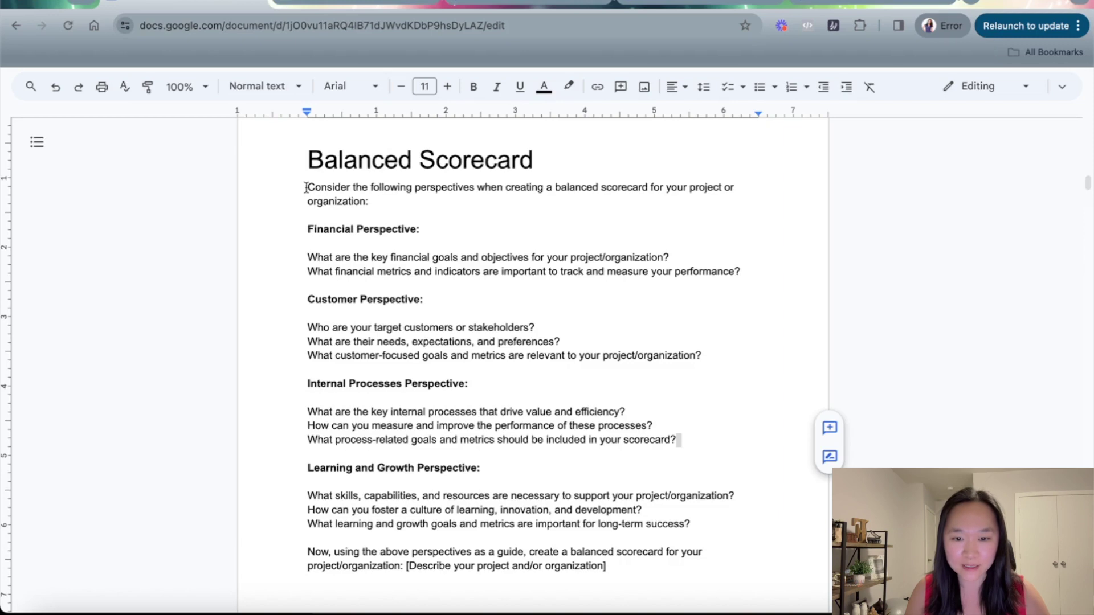
Highlight the opening instruction, then the Financial Perspective heading and its goals and metrics questions
drag(306, 188, 378, 200)
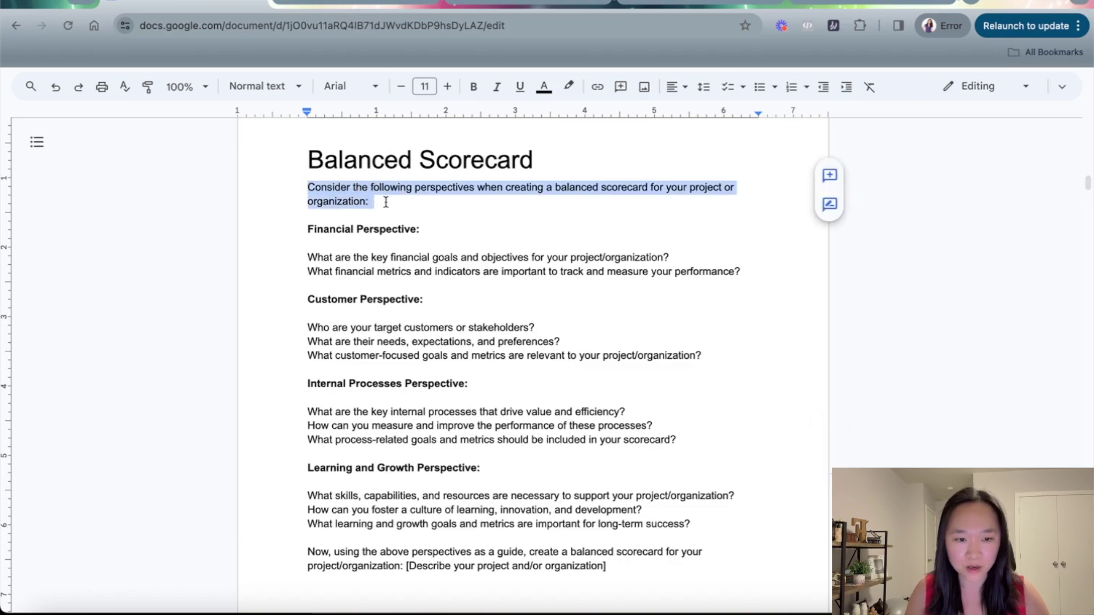
click(386, 202)
scroll(386, 257, down, 1)
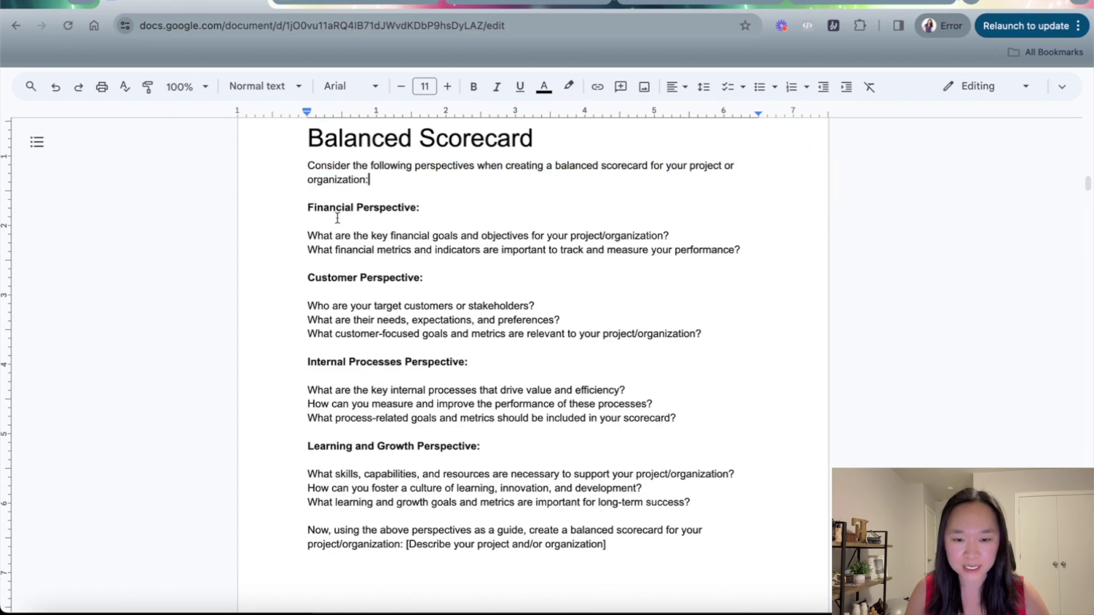
drag(315, 208, 419, 209)
click(352, 250)
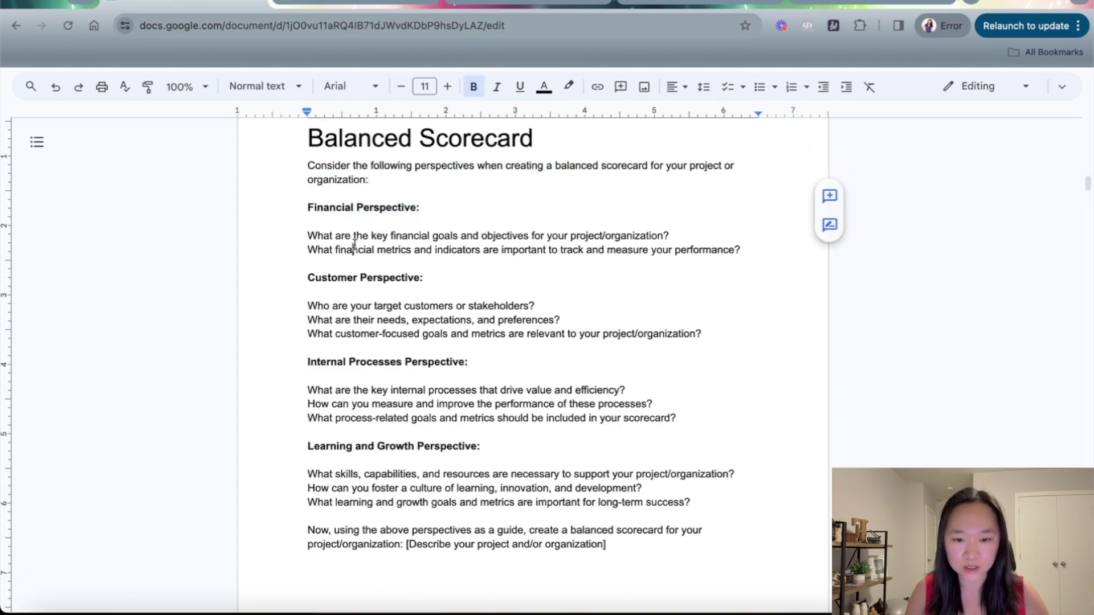
drag(307, 235, 551, 235)
click(600, 236)
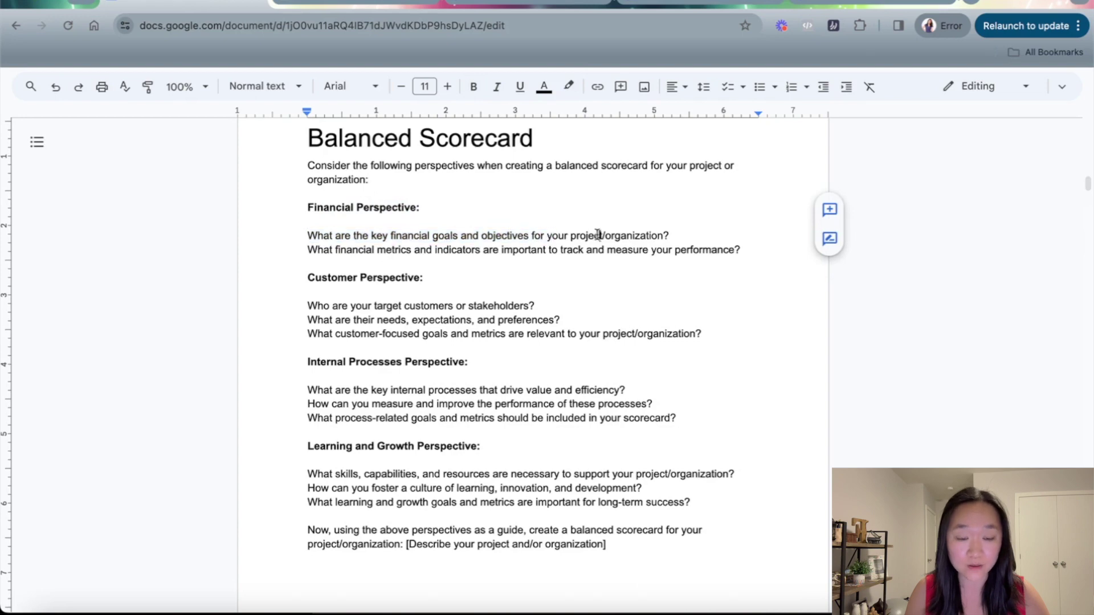
drag(300, 251, 688, 249)
click(684, 249)
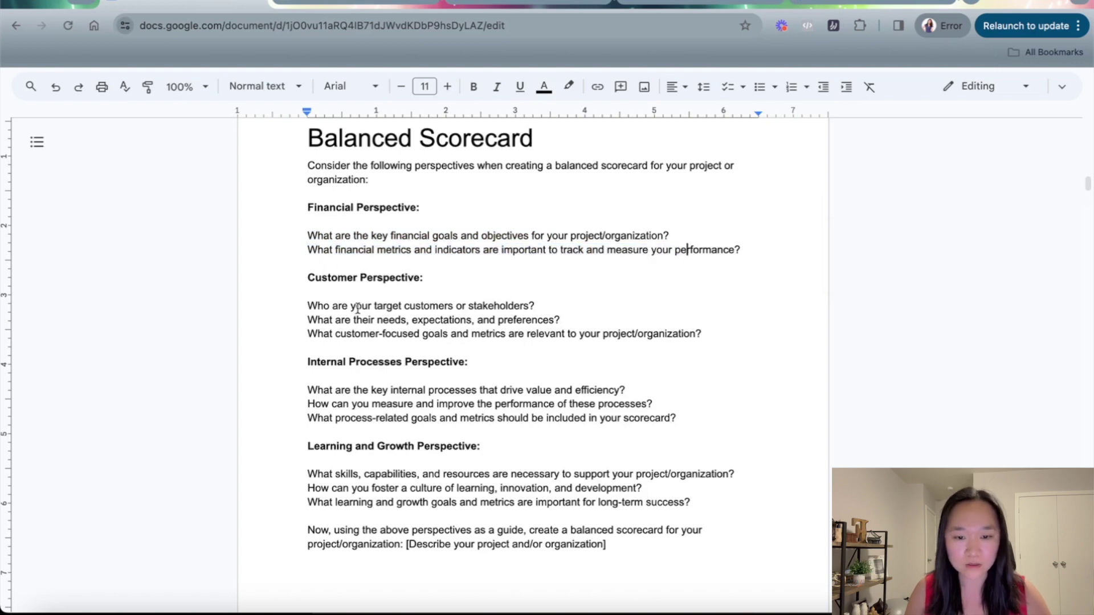
Highlight the Customer Perspective heading and its target customers, needs, and goals questions
drag(310, 277, 415, 277)
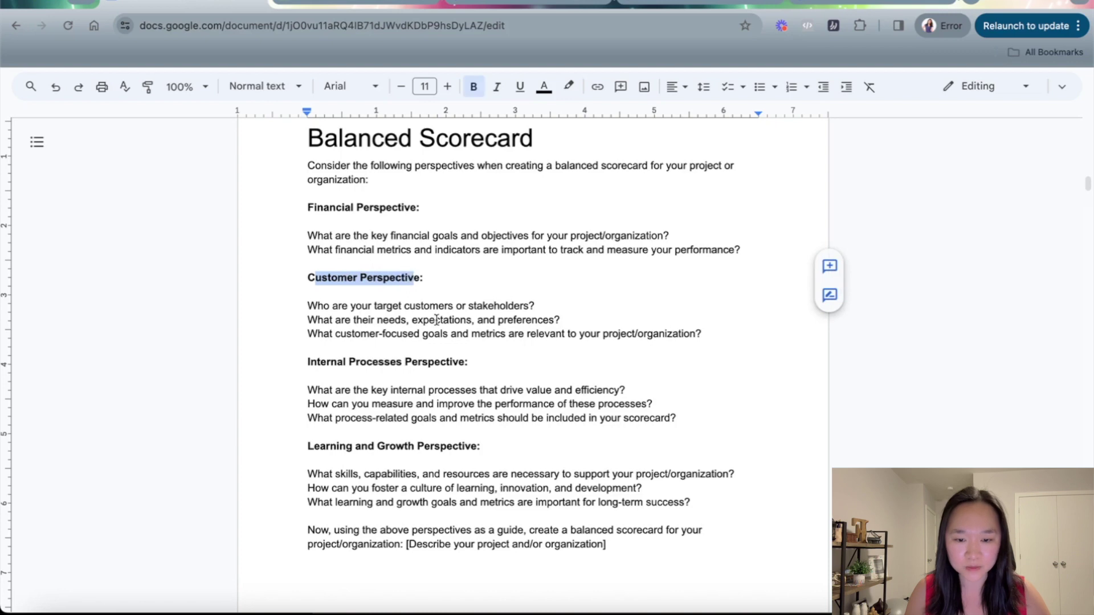
click(436, 320)
drag(317, 306, 442, 304)
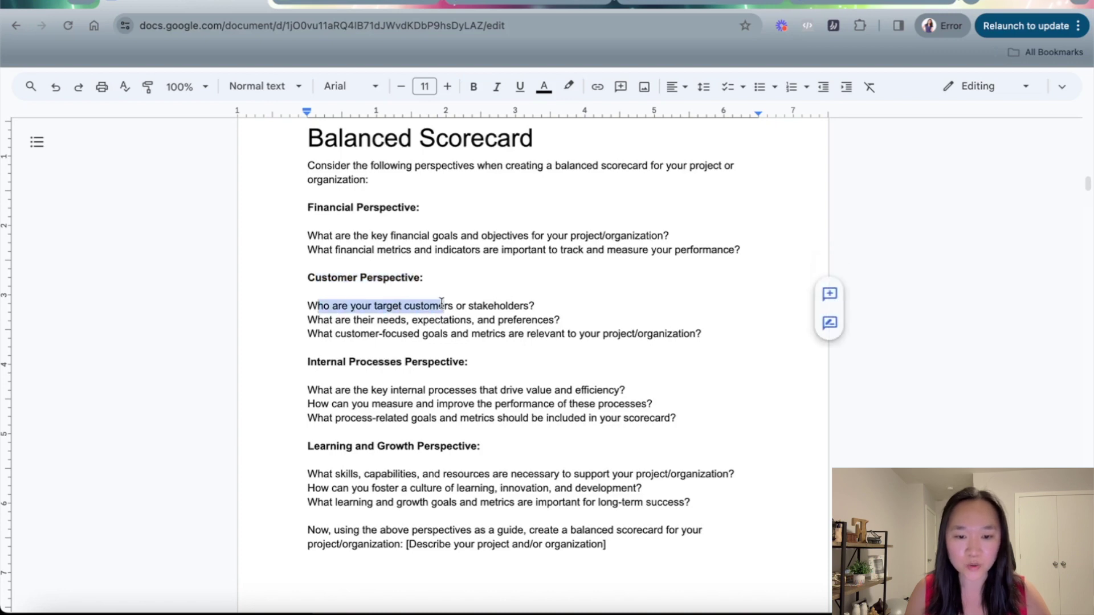
click(334, 308)
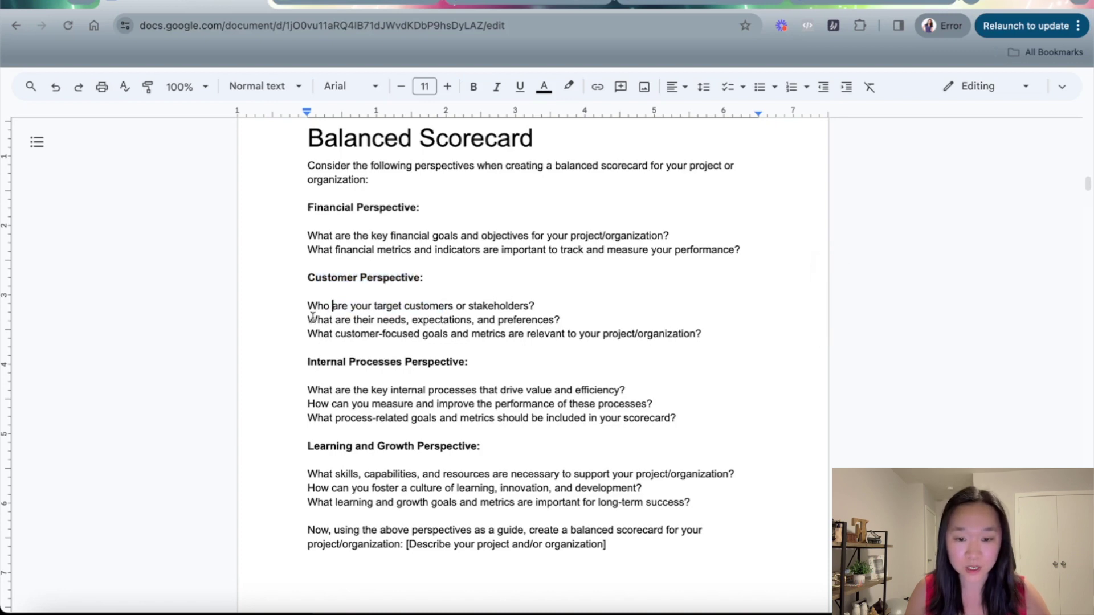
drag(317, 319, 536, 319)
click(540, 319)
drag(336, 333, 564, 334)
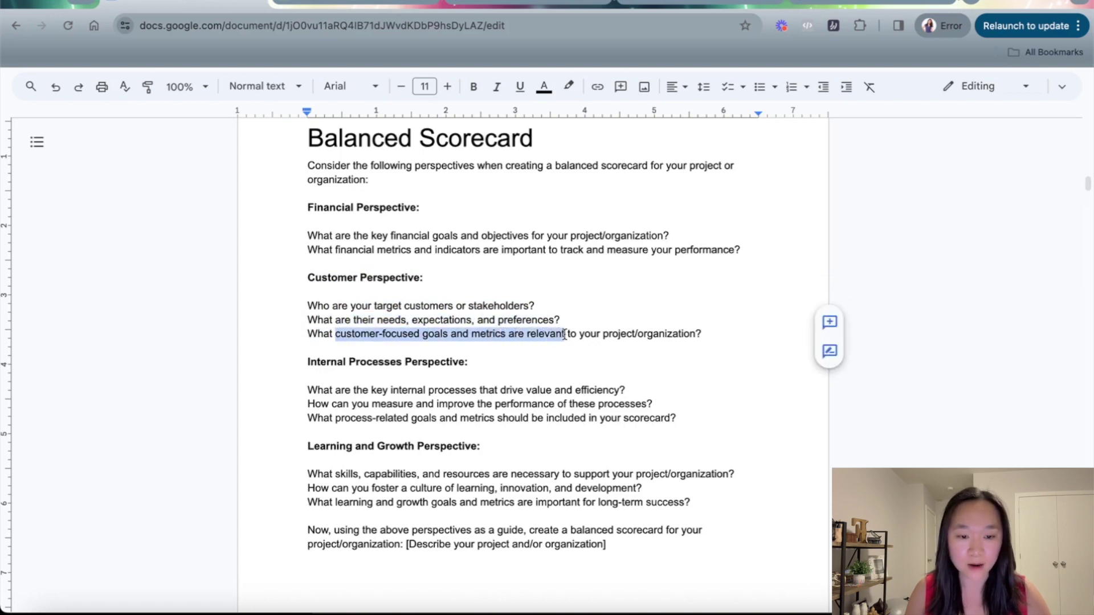
click(579, 334)
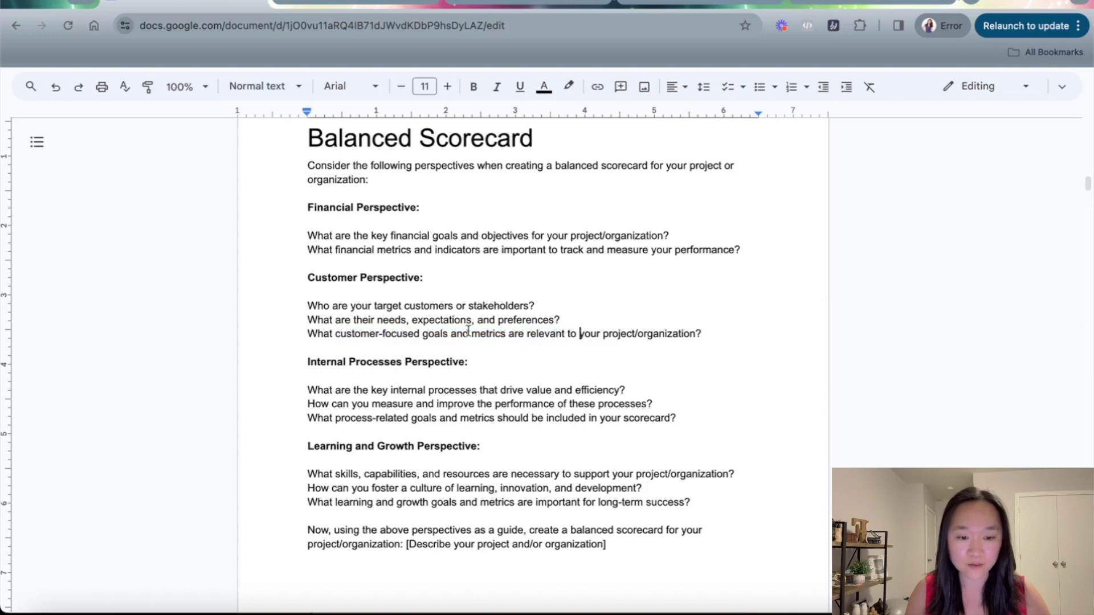
Highlight the Internal Processes Perspective heading and its process and performance questions
scroll(468, 331, up, 1)
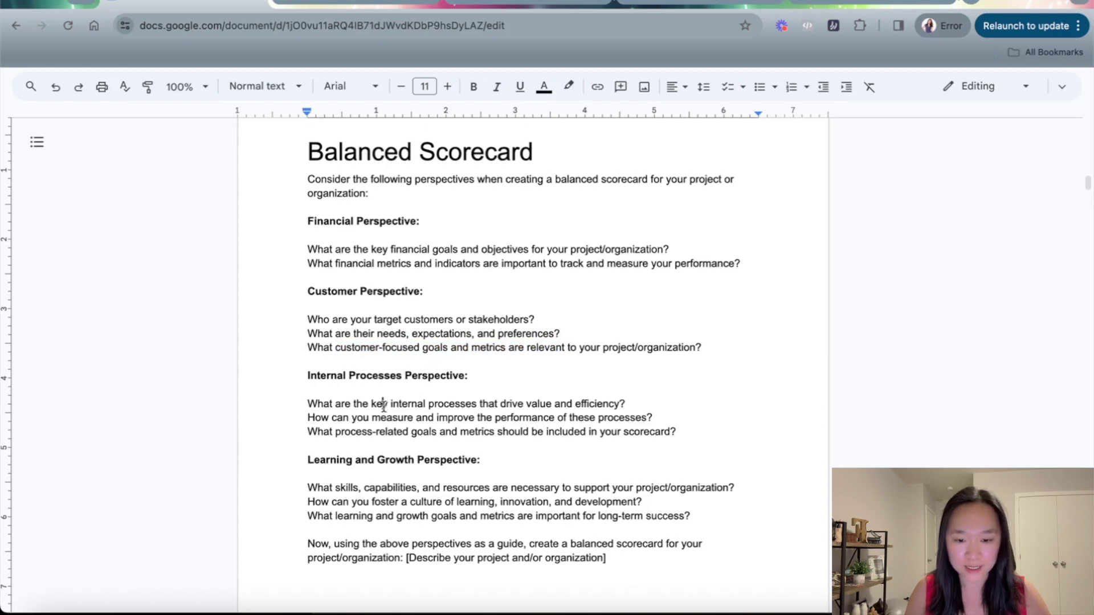
drag(308, 376, 460, 370)
drag(308, 403, 602, 404)
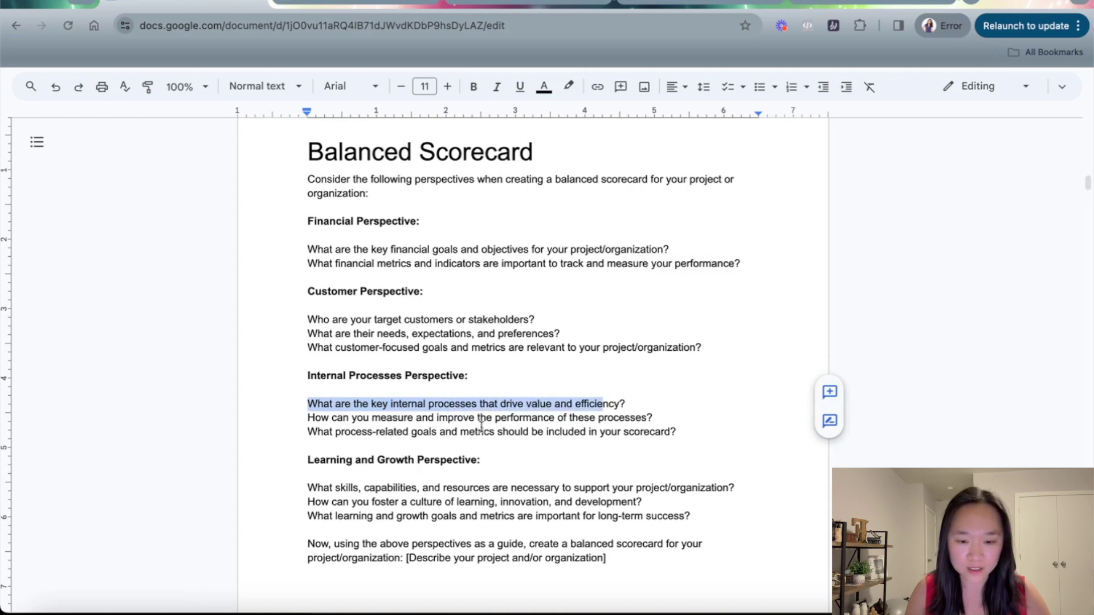
click(318, 431)
drag(315, 418, 587, 428)
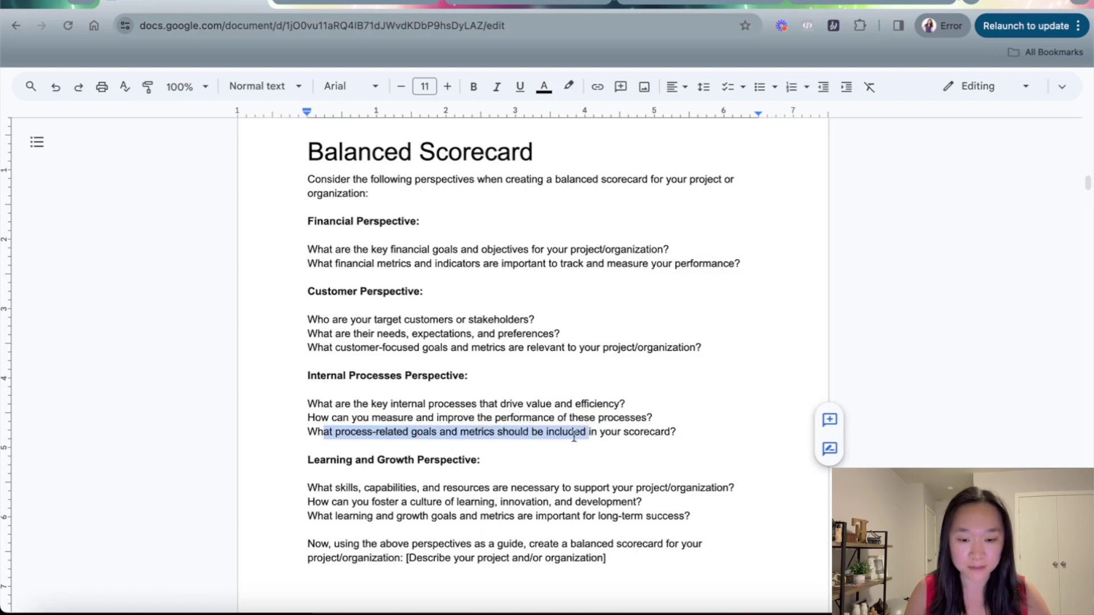
click(549, 456)
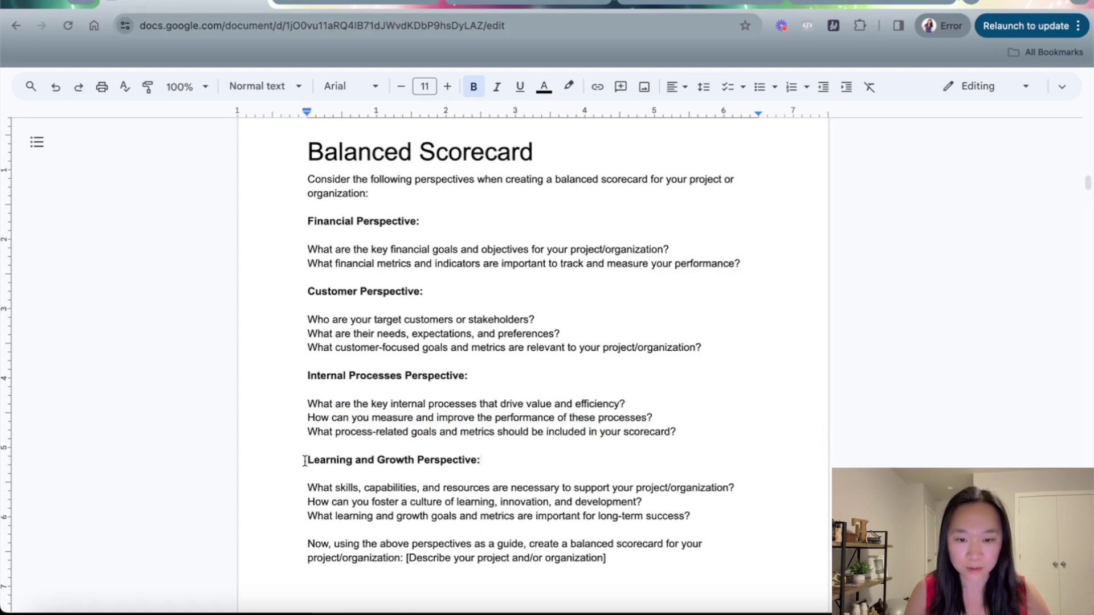
Highlight the Learning and Growth Perspective heading and its skills and long-term success questions
drag(302, 460, 477, 461)
click(484, 477)
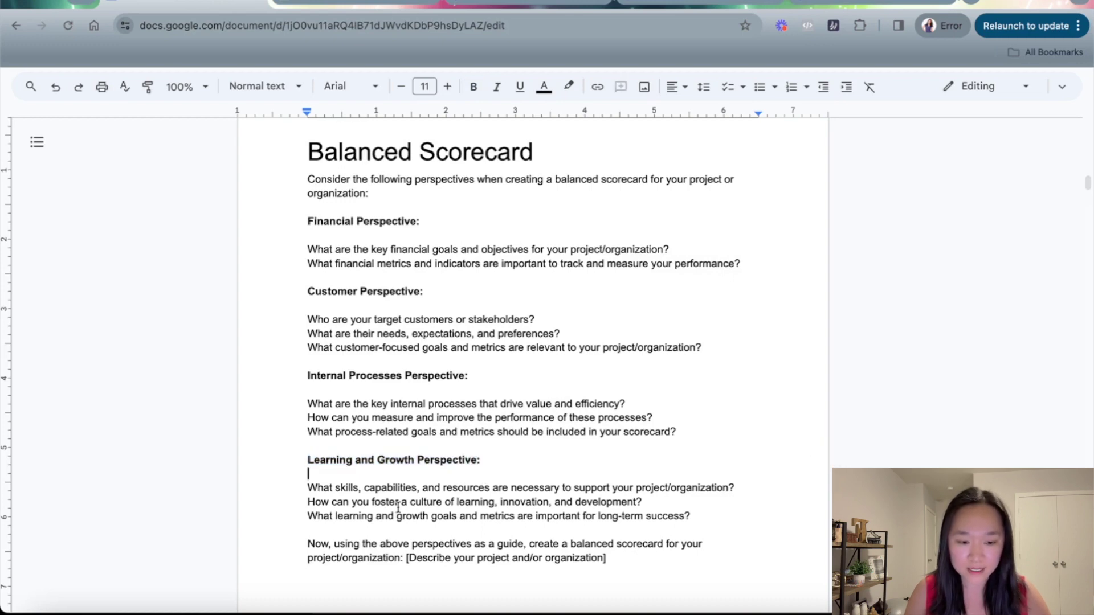
drag(333, 488, 454, 518)
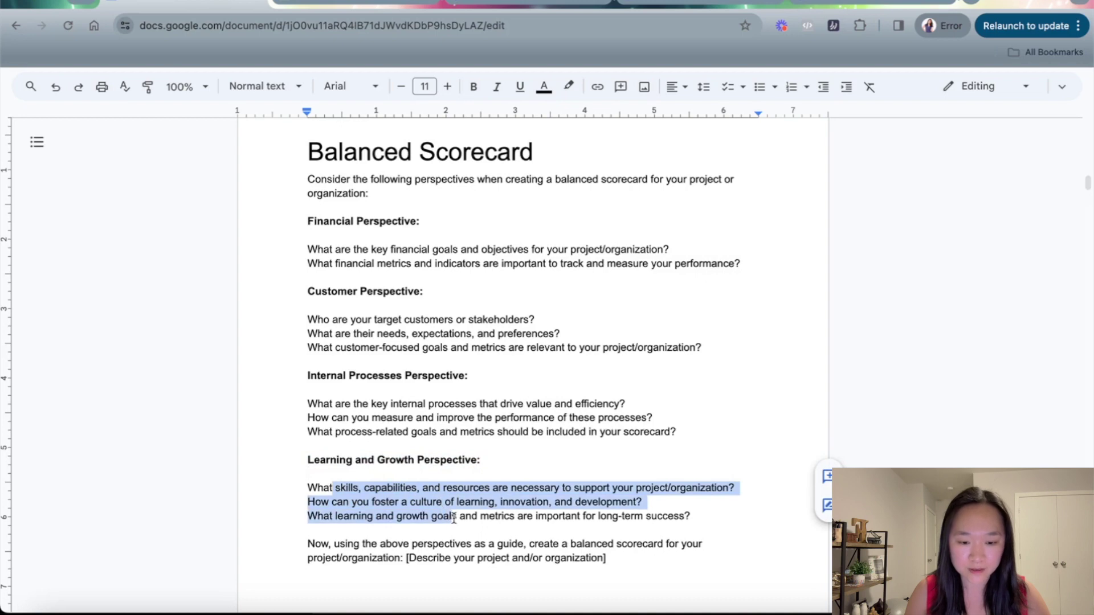
click(454, 518)
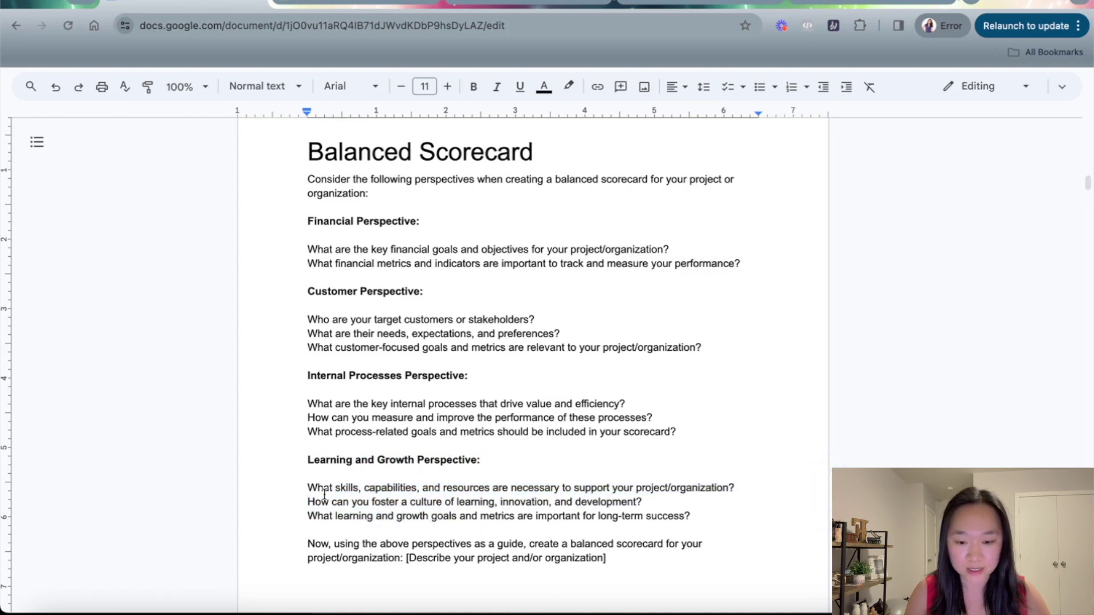
drag(308, 487, 625, 487)
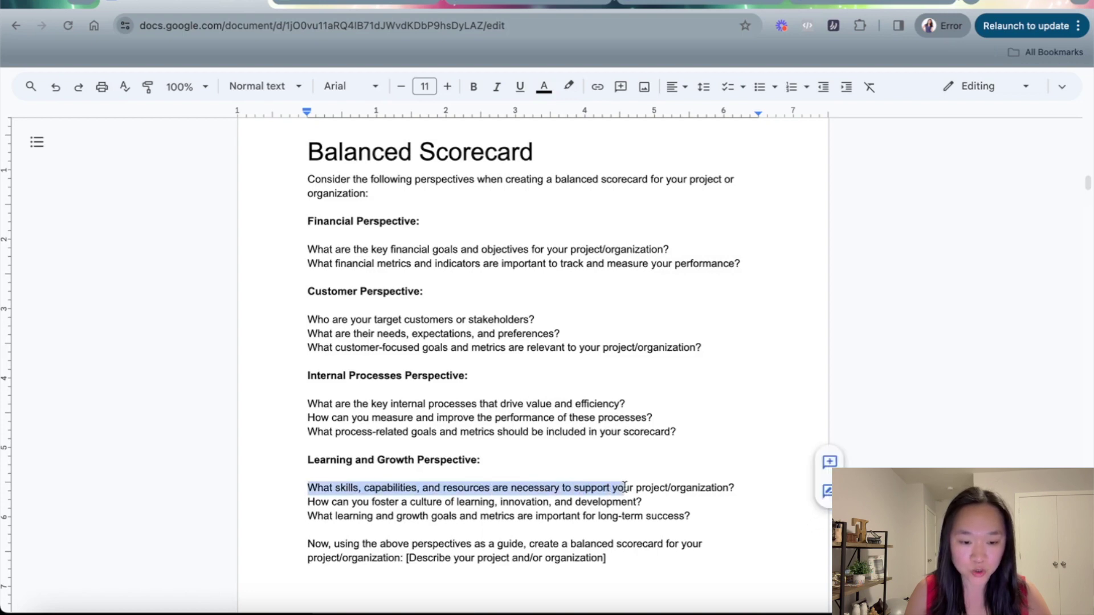
click(556, 508)
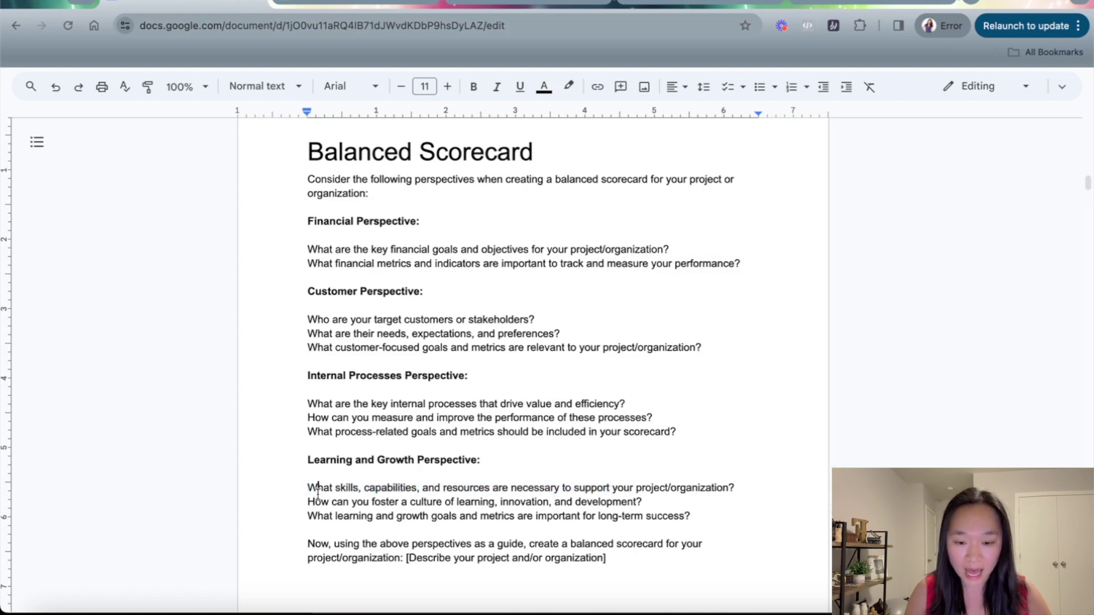
drag(318, 489, 371, 503)
click(402, 501)
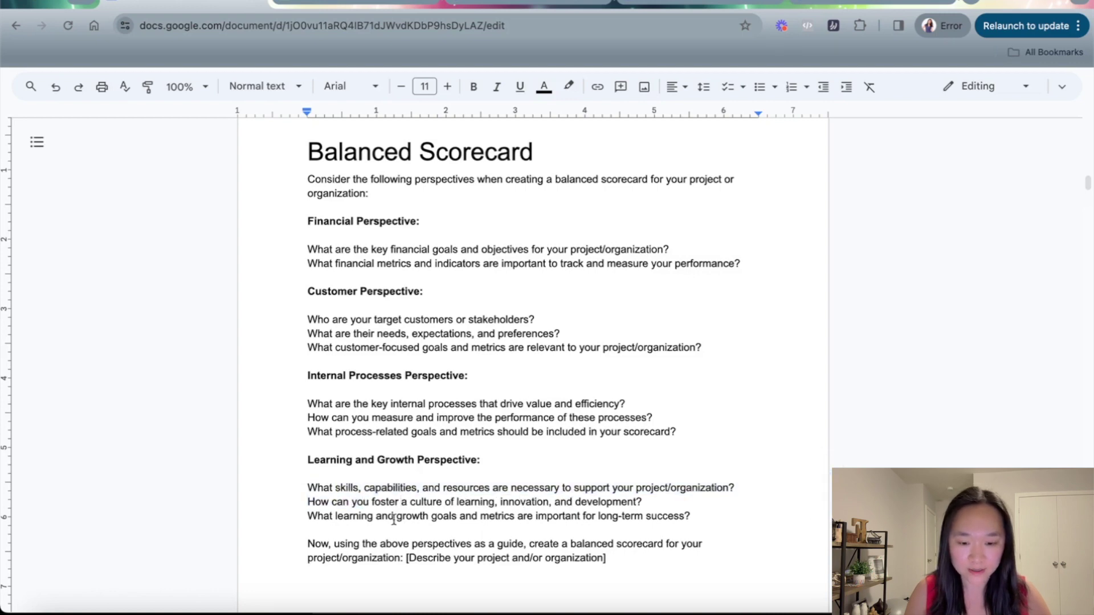
drag(317, 516, 586, 517)
click(585, 516)
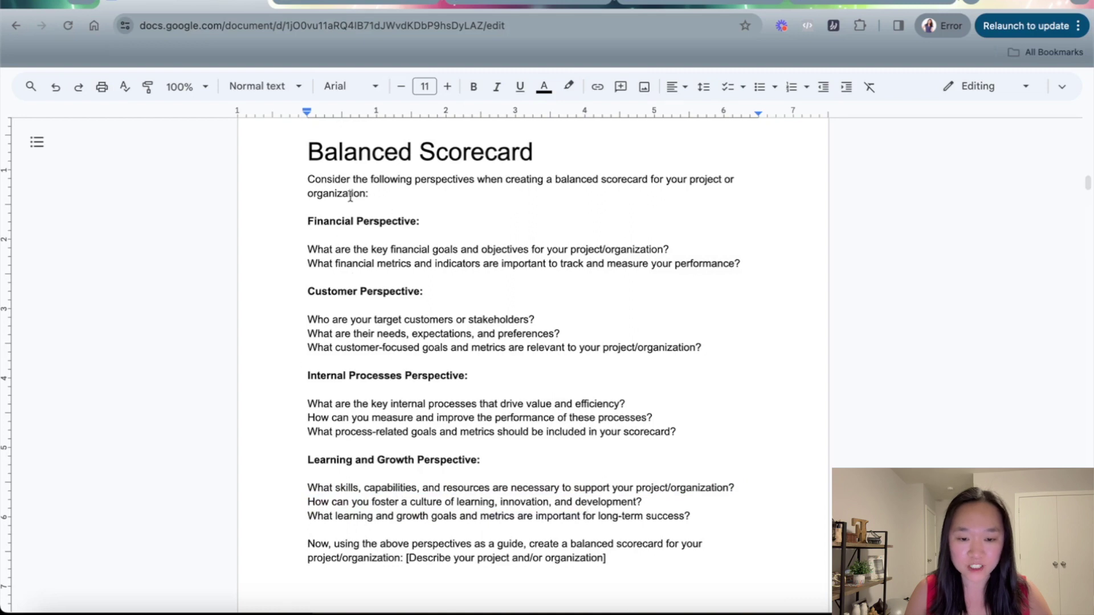
Point out the four perspective headings: Financial, Customer, Internal Processes, Learning and Growth
drag(314, 221, 409, 226)
drag(315, 293, 391, 292)
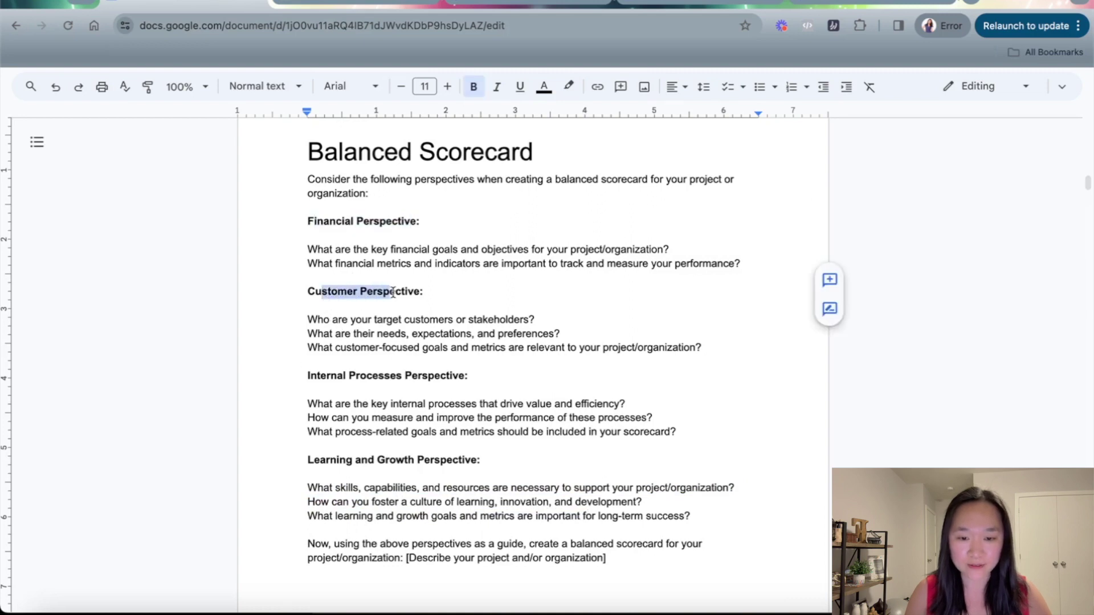
drag(349, 376, 428, 376)
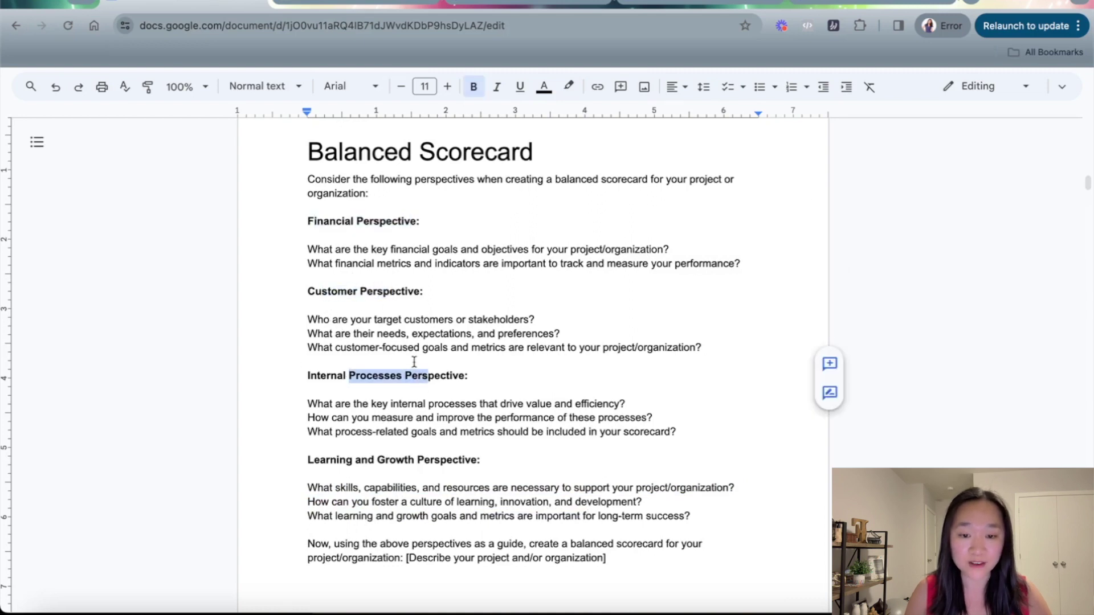
drag(355, 462, 464, 461)
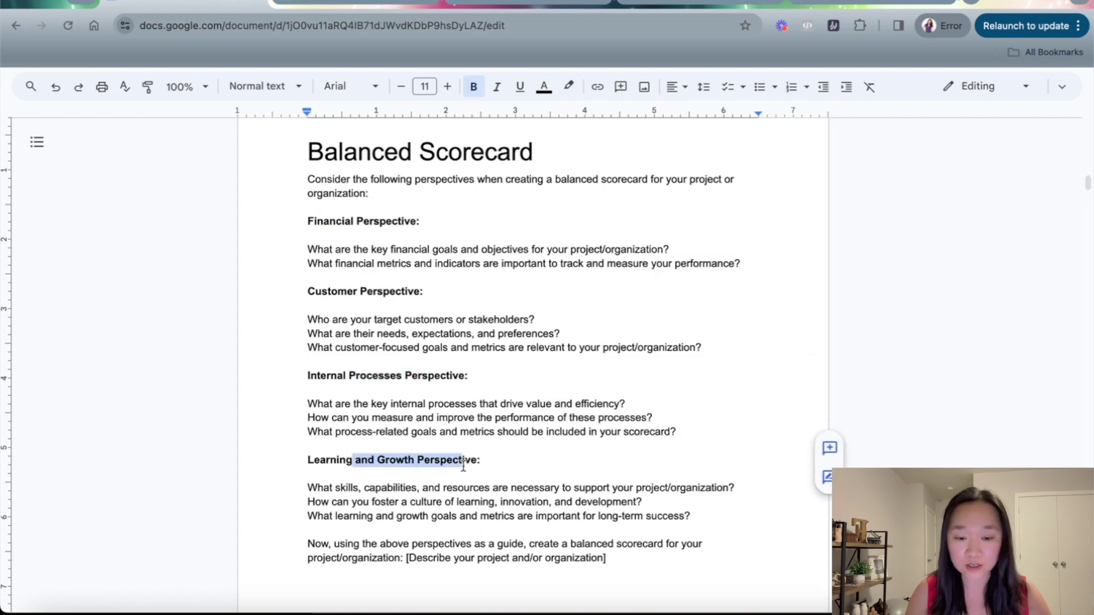
click(384, 586)
Point out the closing sentence, copy the prompt through 'scorecard for', and go to ChatGPT
drag(308, 544, 406, 552)
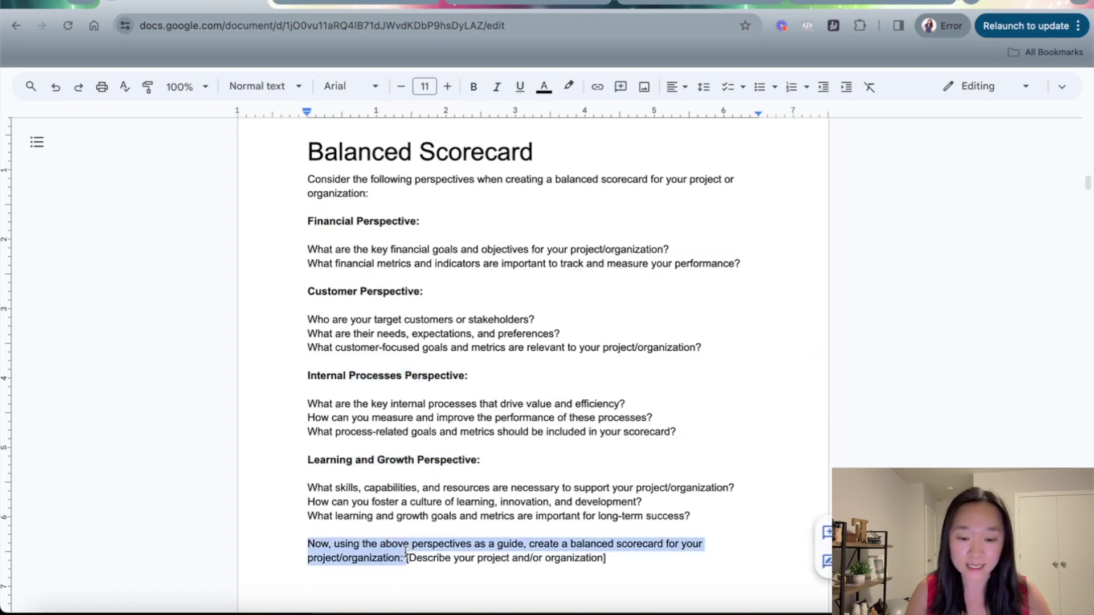
click(406, 556)
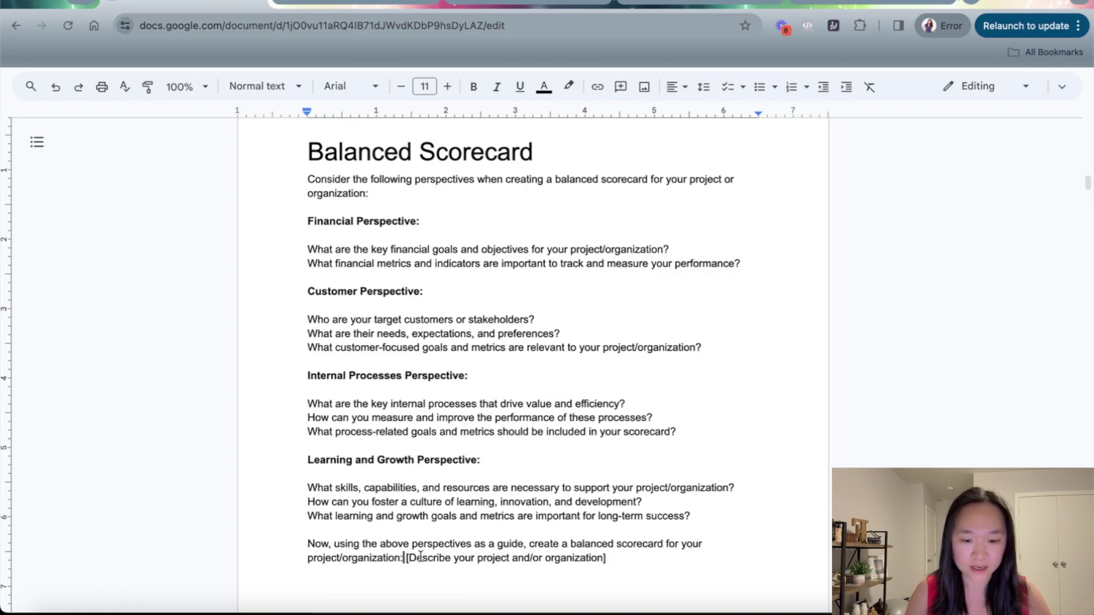
drag(676, 540, 309, 185)
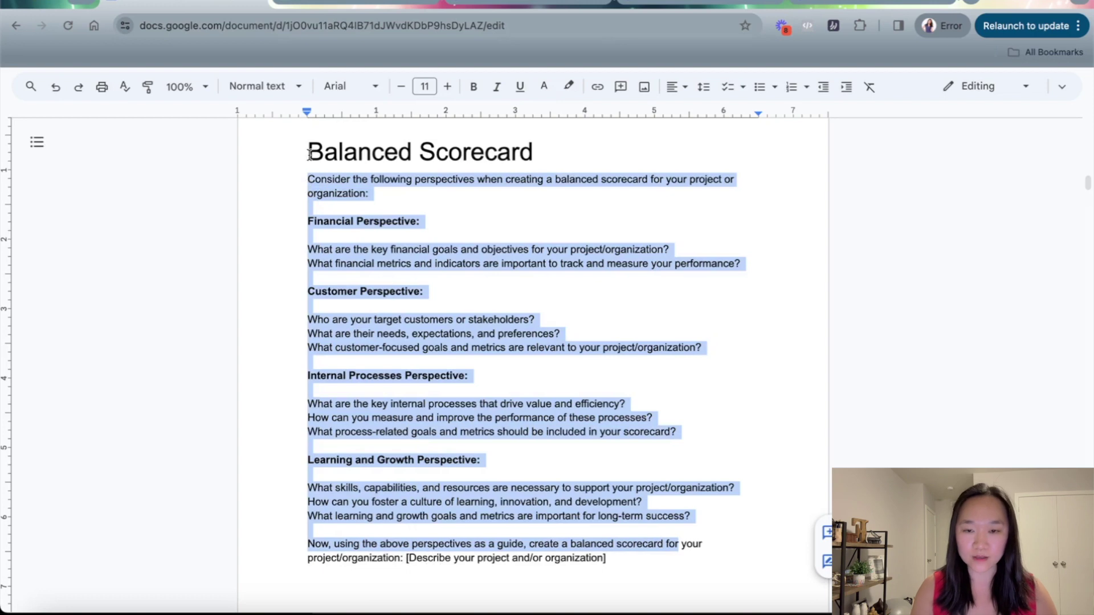
click(188, 4)
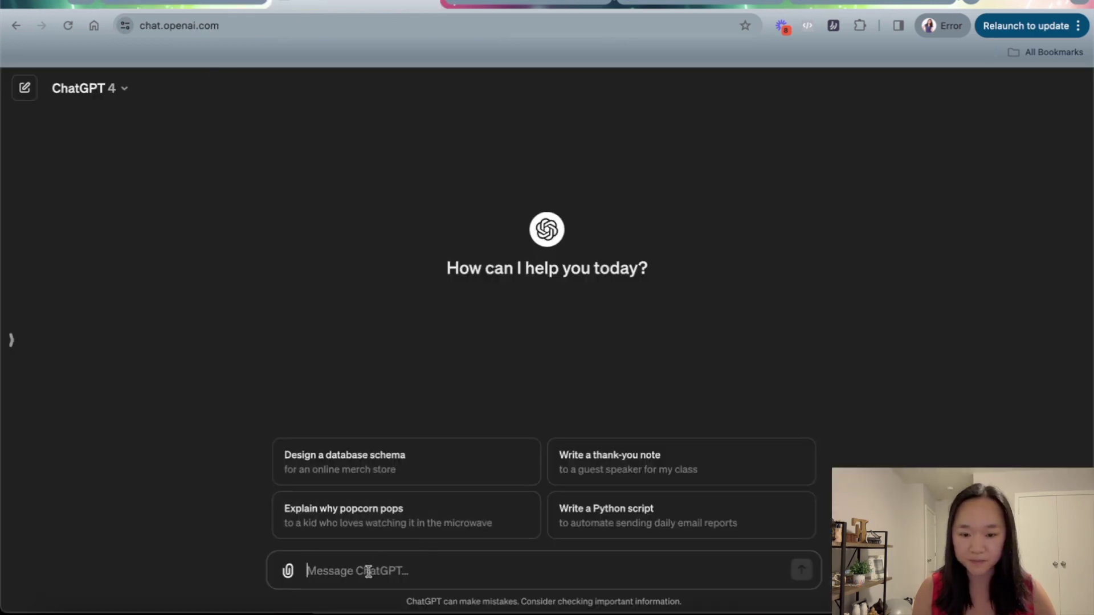
Paste the copied prompt, complete it with 'Tesla', and send it to ChatGPT
key(super+v)
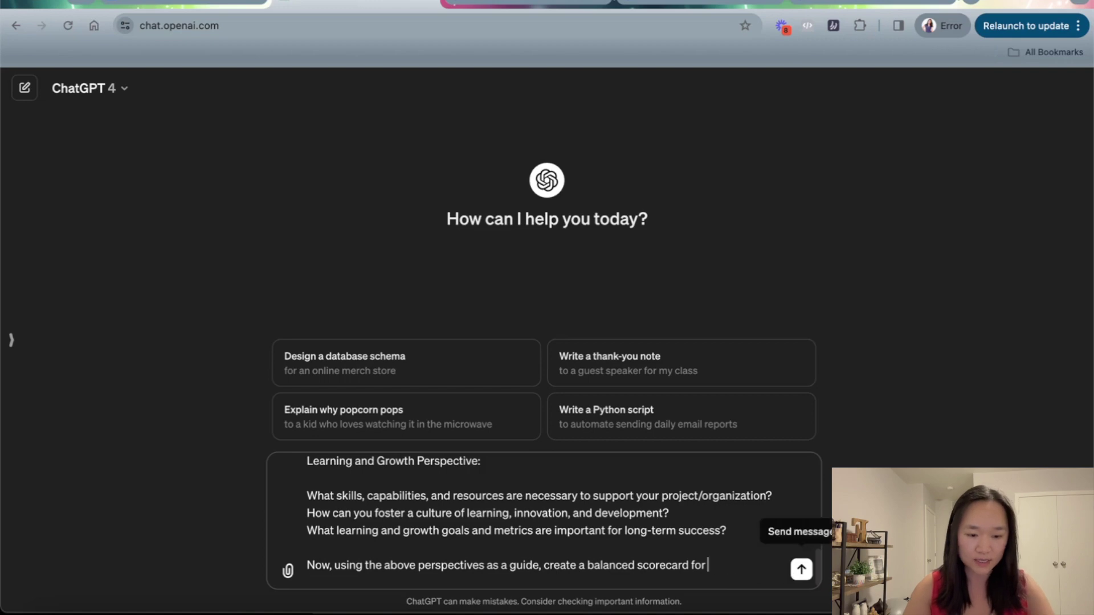
text(Tesla)
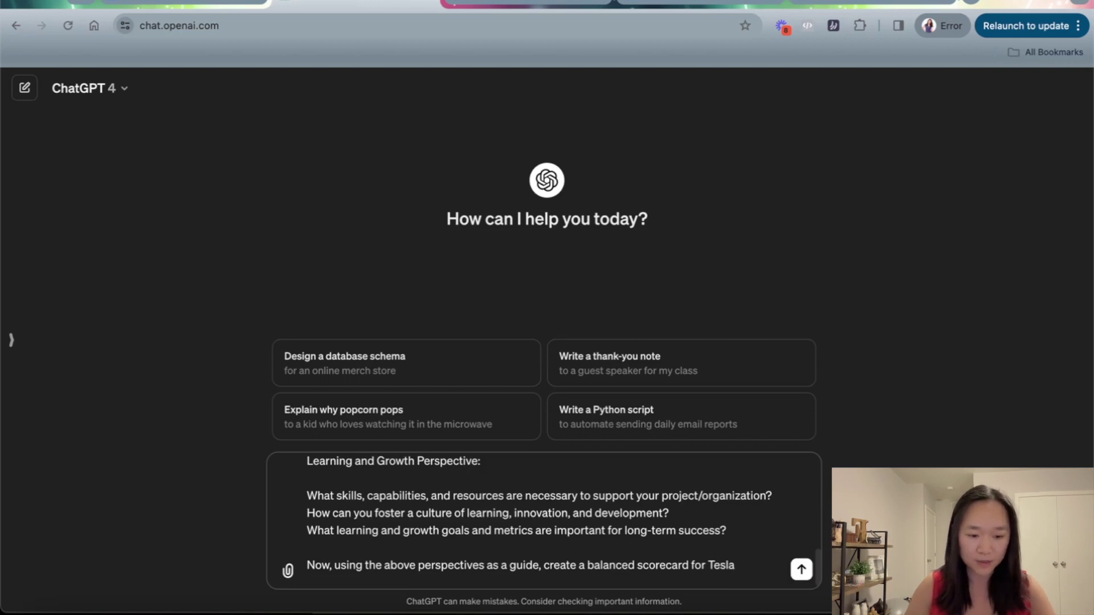
key(Return)
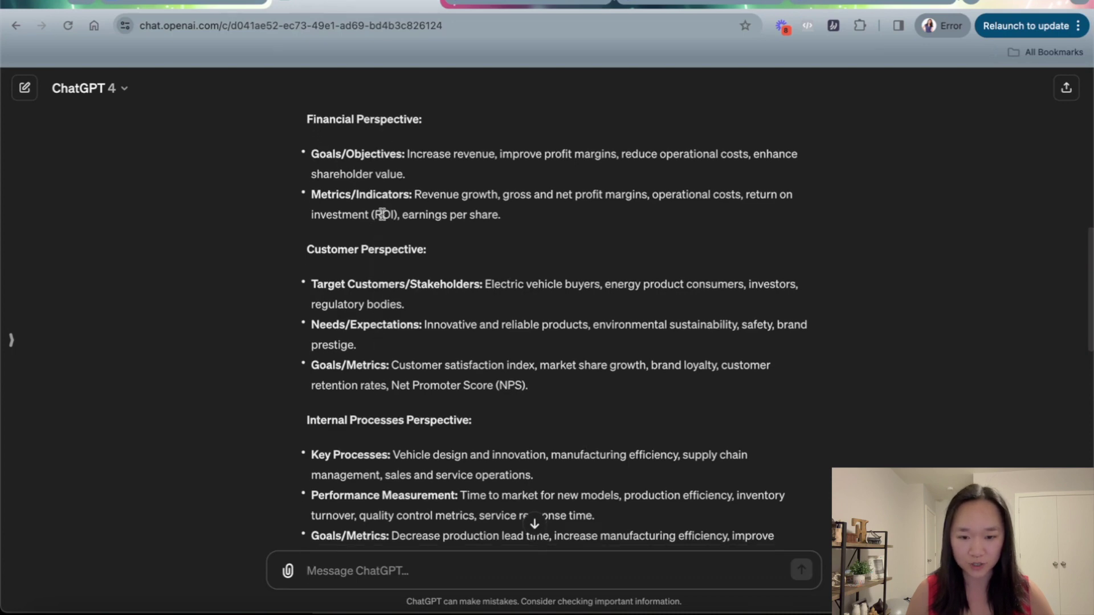
scroll(319, 225, down, 1)
scroll(377, 237, down, 4)
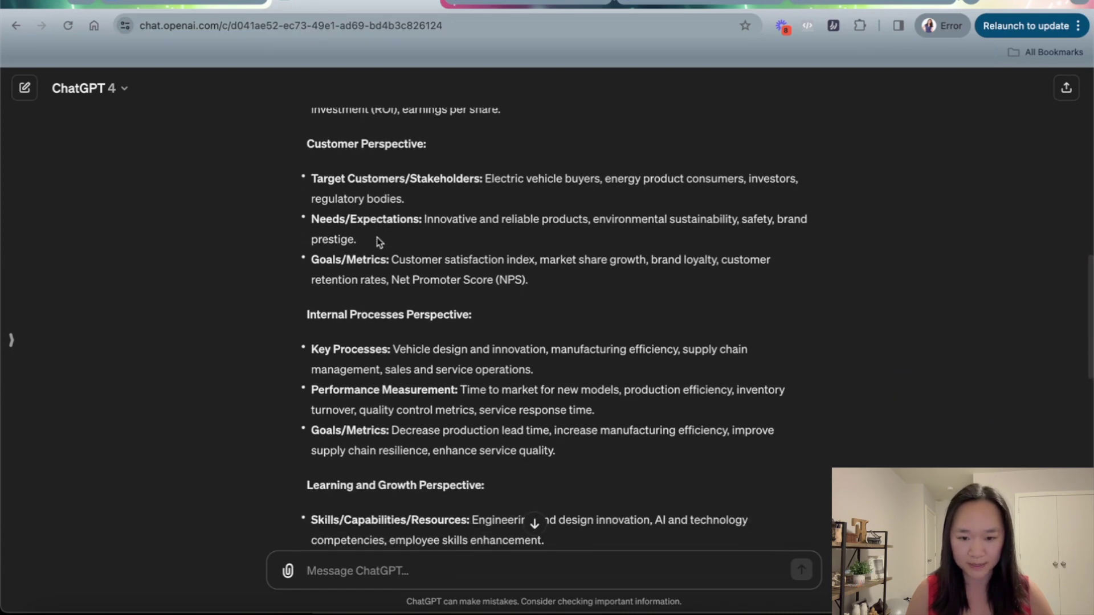
scroll(410, 253, down, 5)
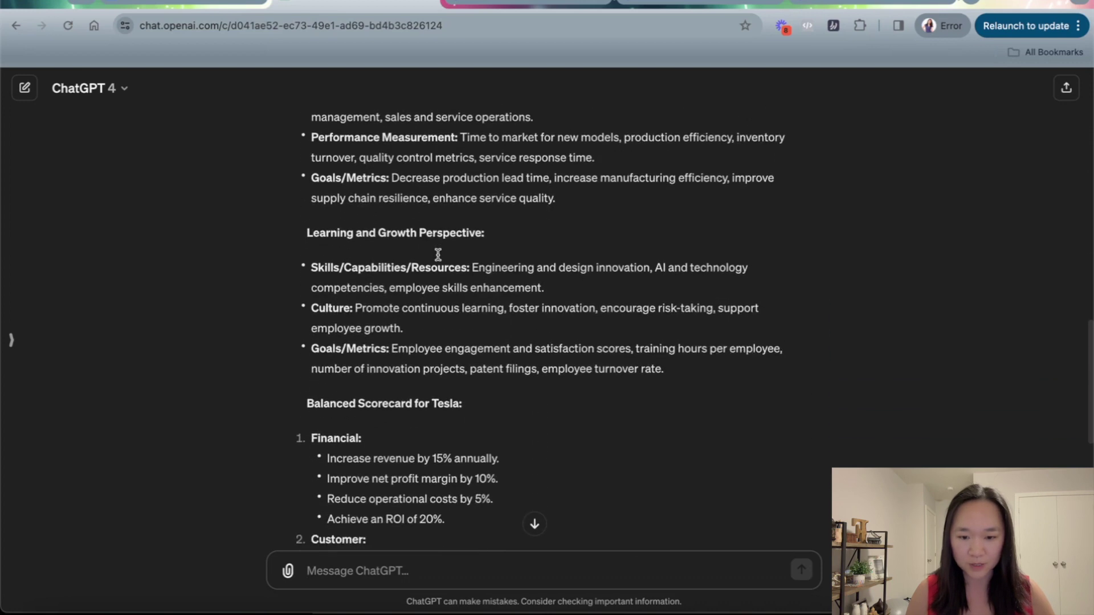
scroll(432, 238, down, 7)
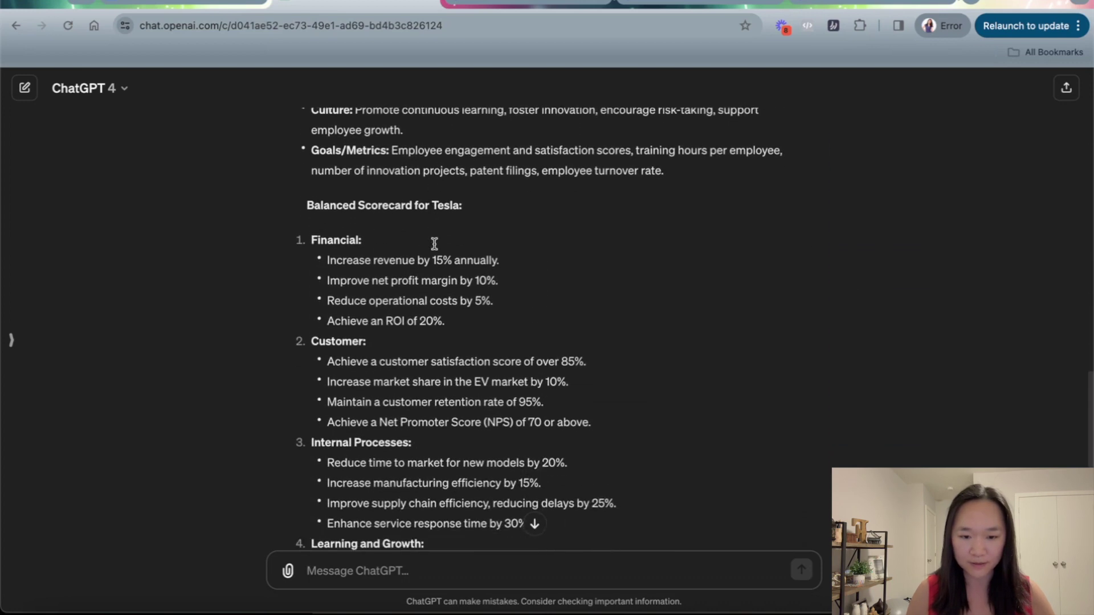
scroll(434, 244, down, 2)
scroll(434, 244, up, 1)
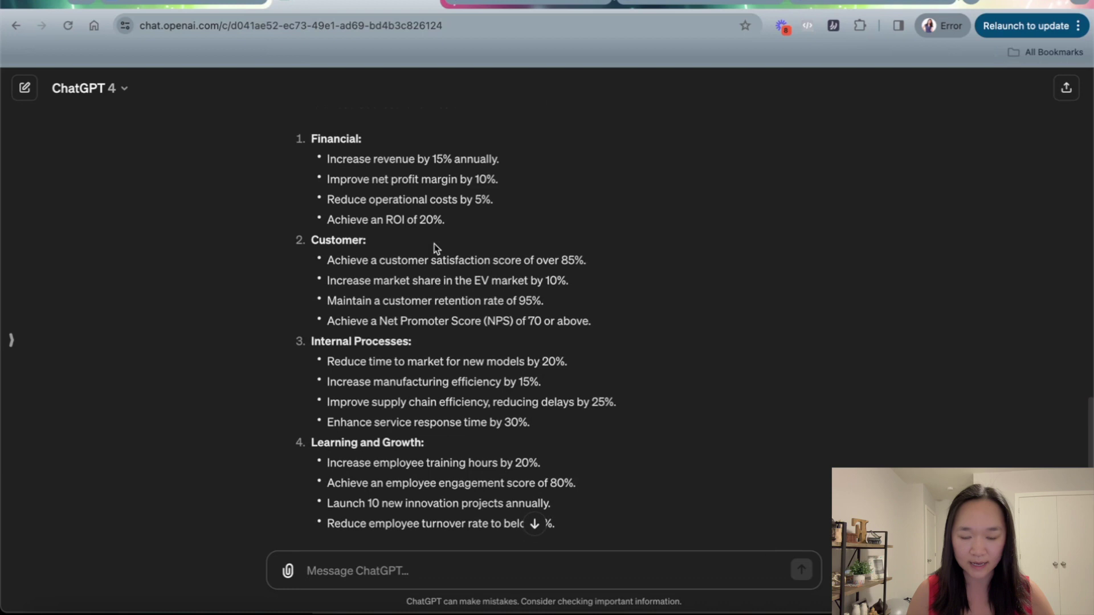
scroll(329, 154, up, 1)
scroll(379, 225, down, 2)
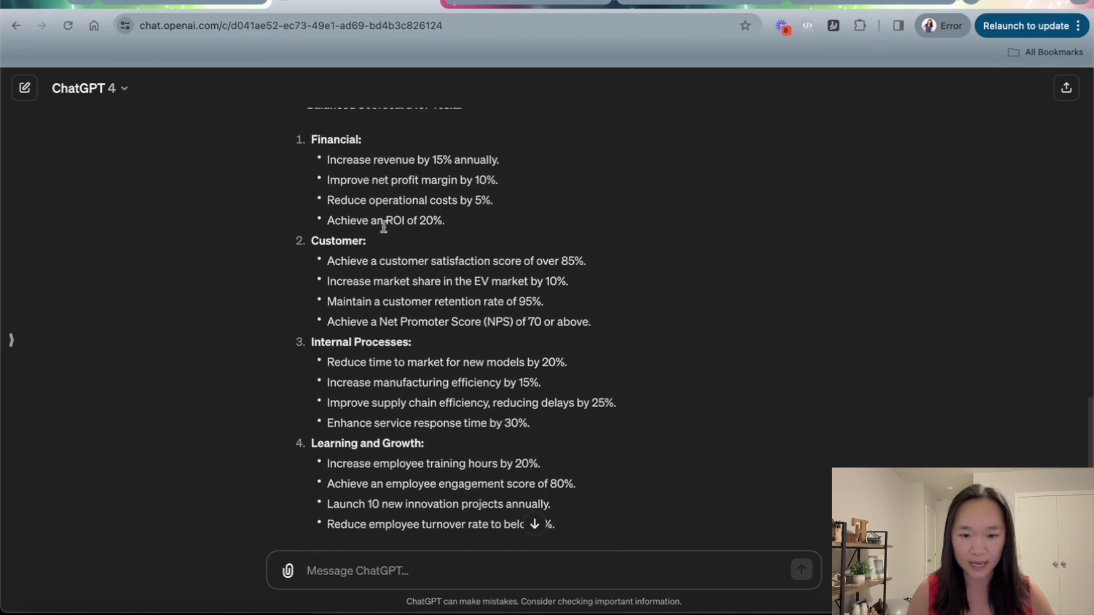
scroll(386, 230, down, 3)
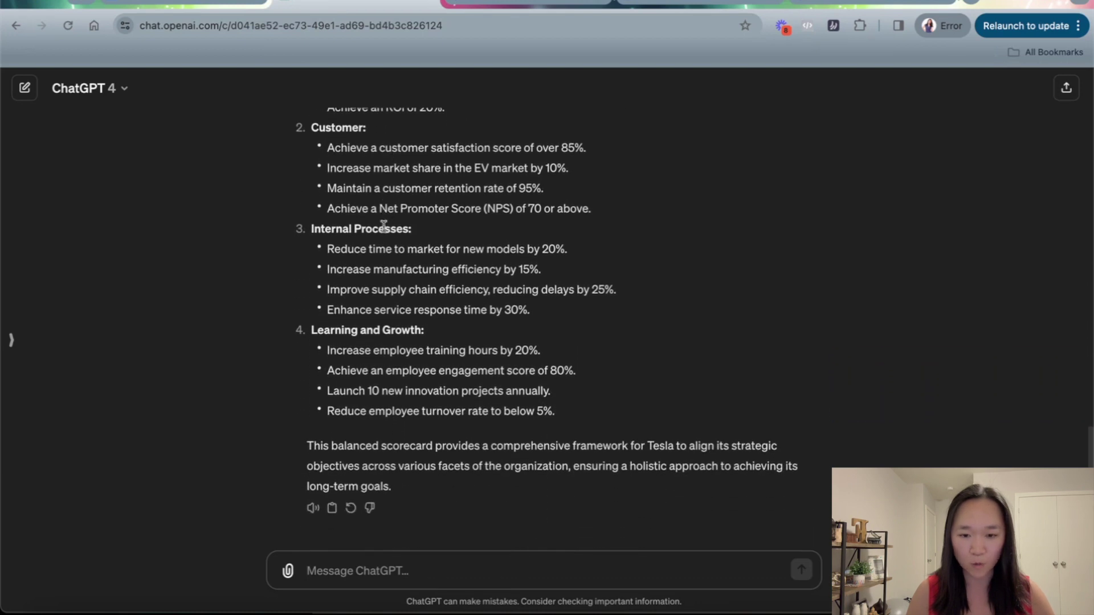
scroll(384, 227, up, 7)
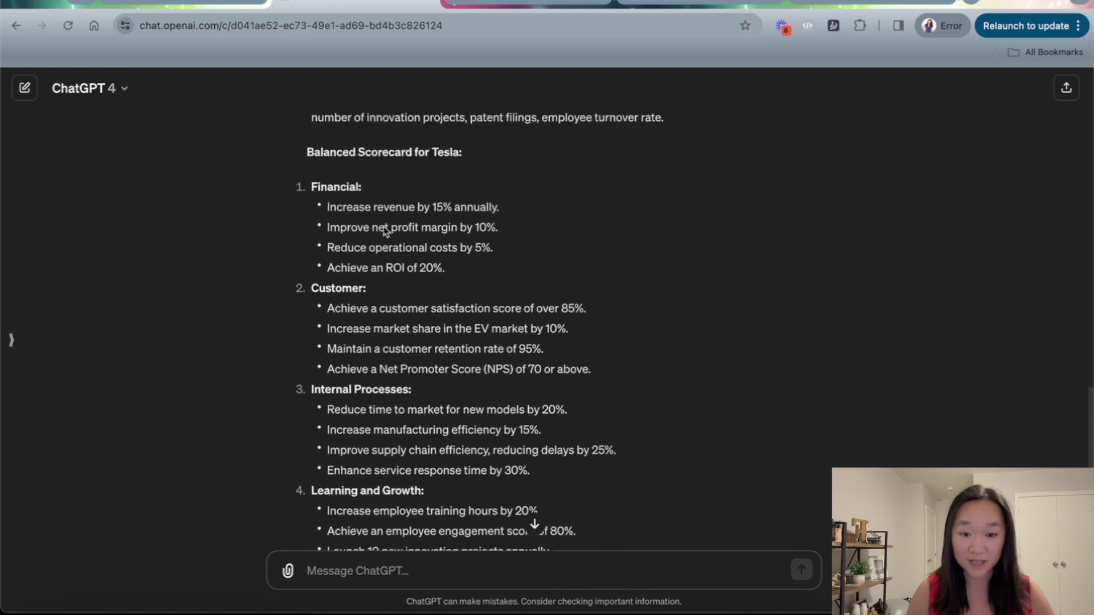
scroll(383, 226, up, 3)
scroll(383, 227, down, 9)
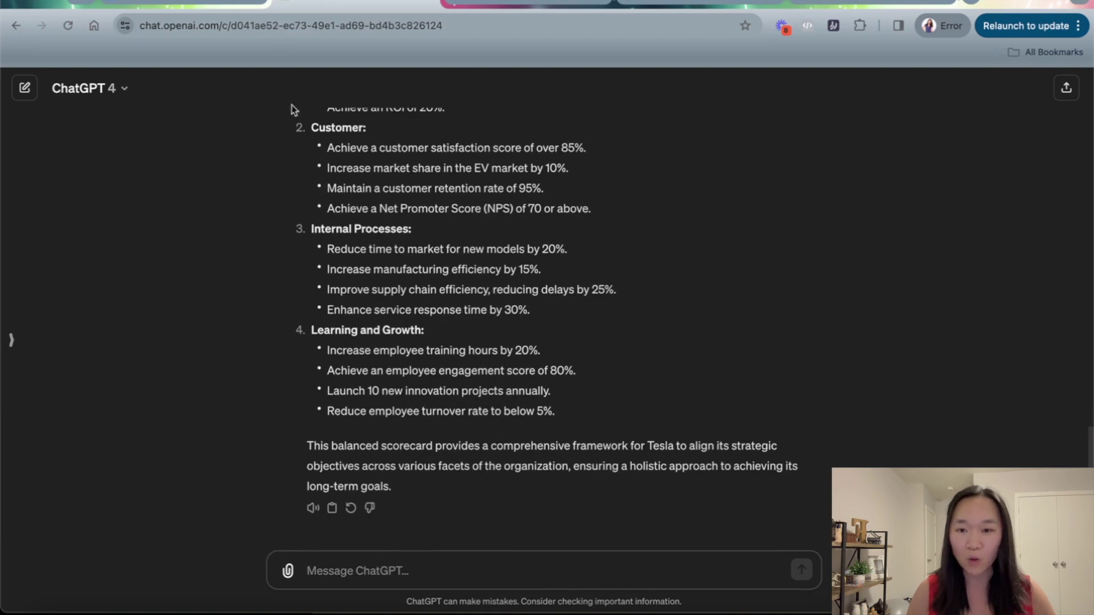
scroll(314, 207, up, 2)
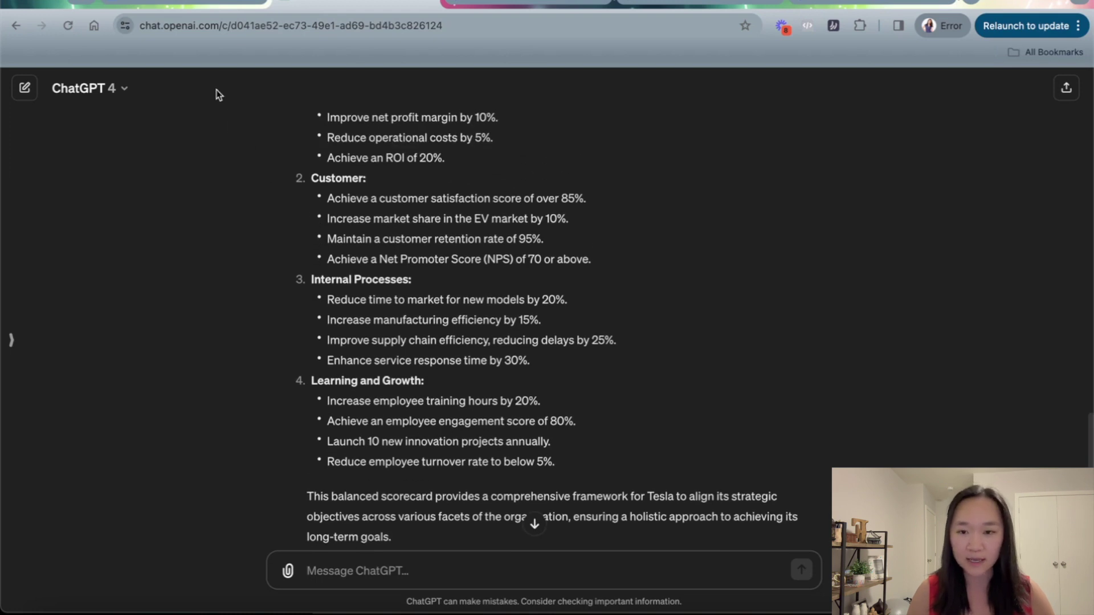
scroll(336, 245, up, 3)
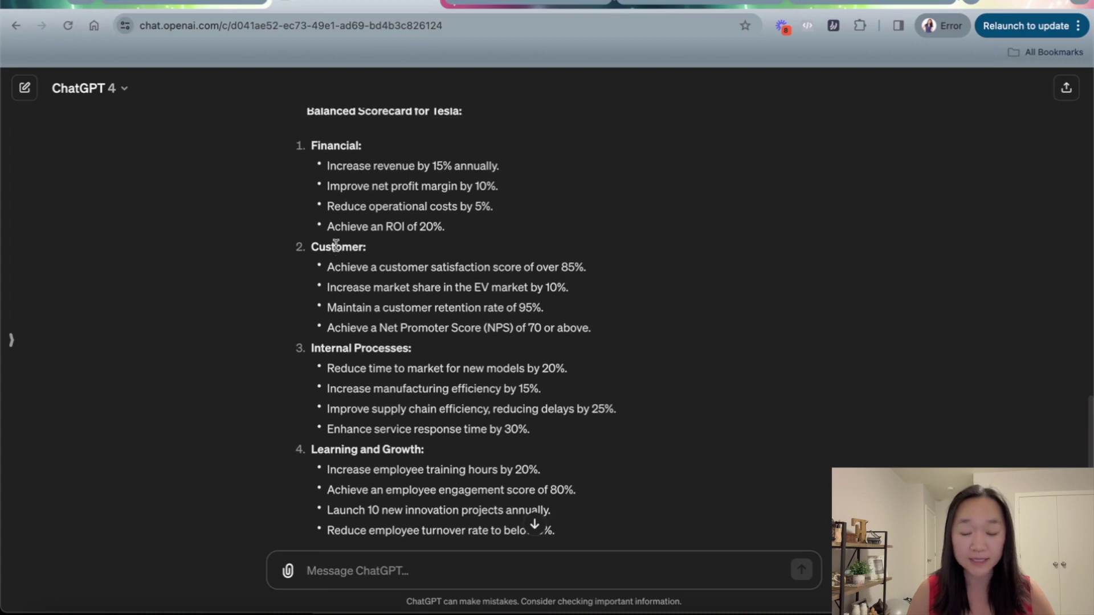
Switch back to the Balanced Scorecard prompt document and clear the full-document selection
key(ctrl+shift+Tab)
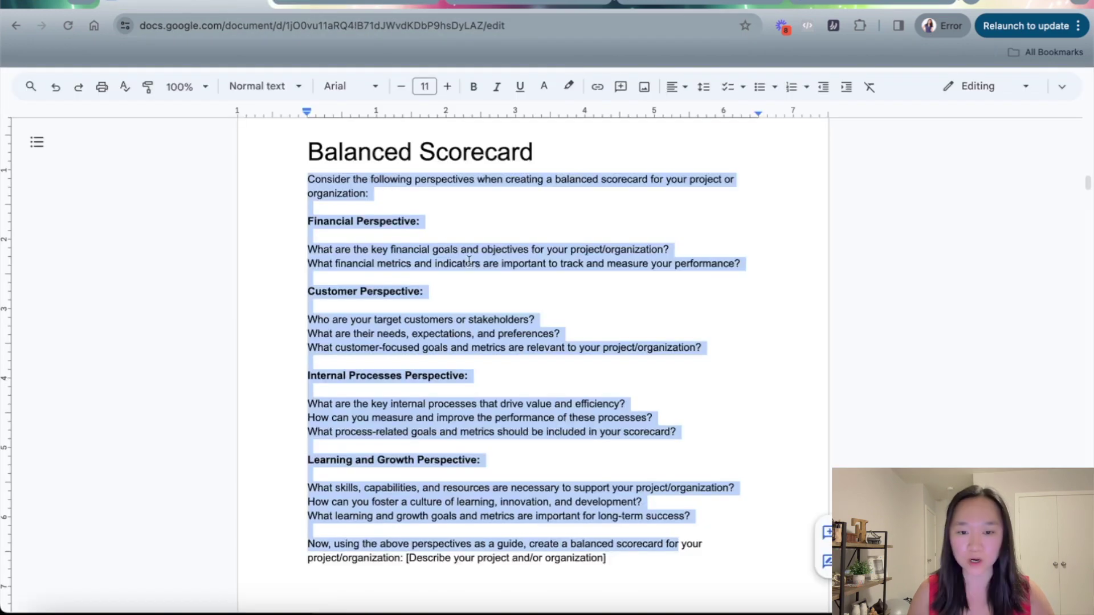
click(481, 322)
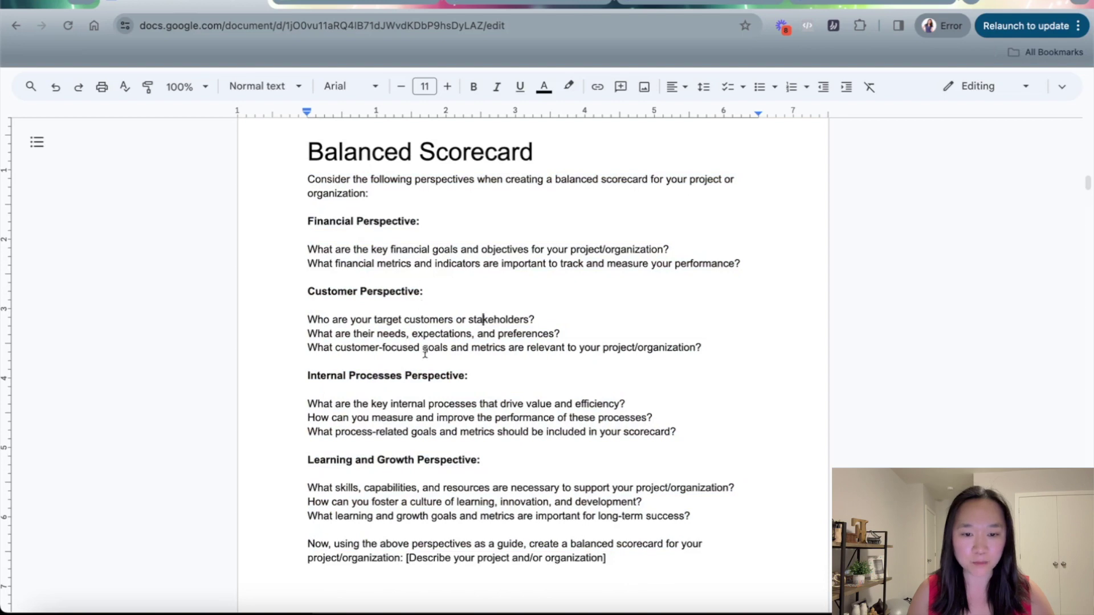